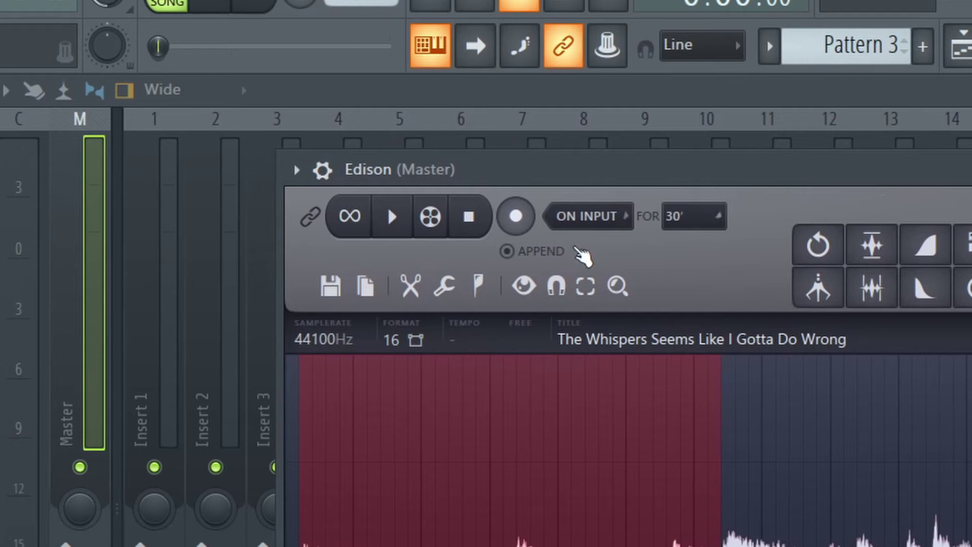
# - Detect the pitch regions of the loaded Whispers sample in Edison and inspect the note markers at the start of the selection
pyautogui.click(481, 288)
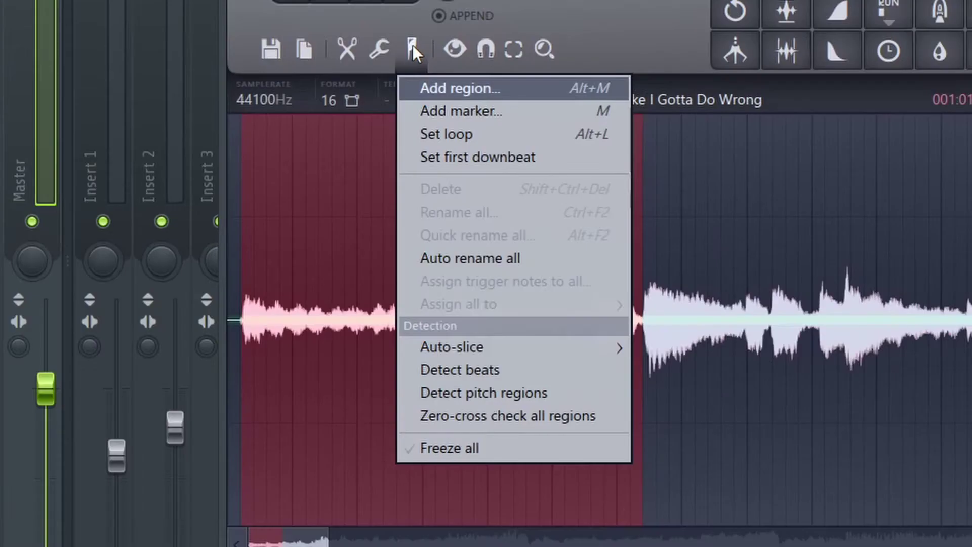
pyautogui.click(484, 399)
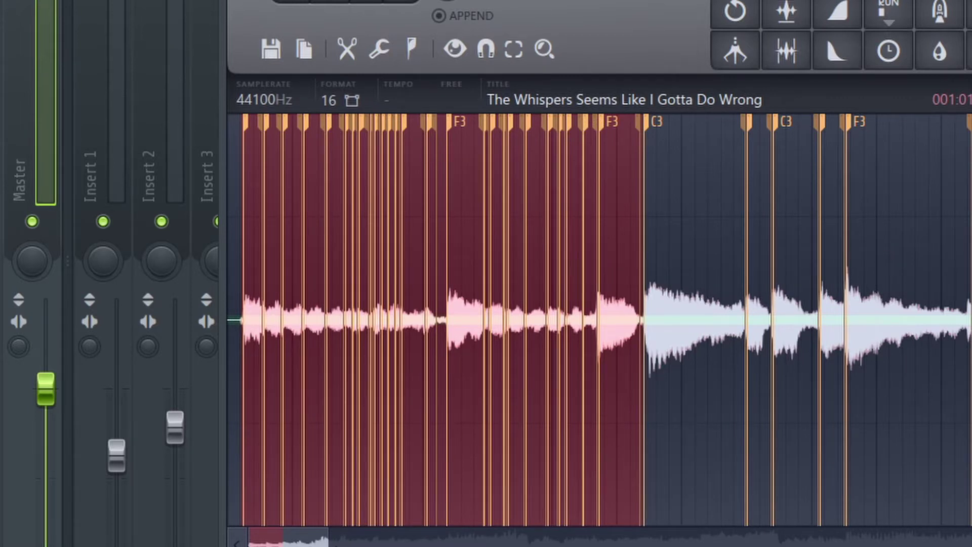
pyautogui.scroll(8, 243, 319)
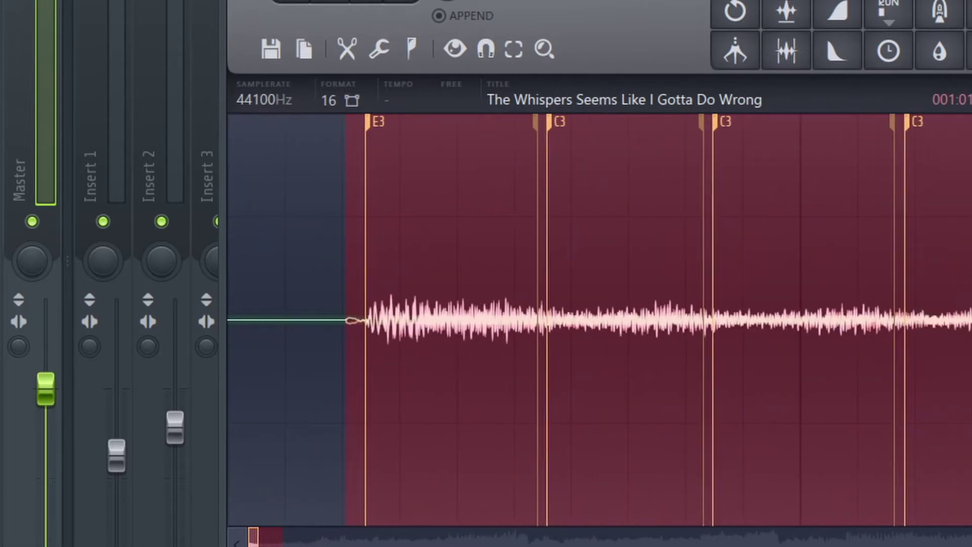
pyautogui.scroll(-4, 243, 319)
pyautogui.scroll(6, 243, 319)
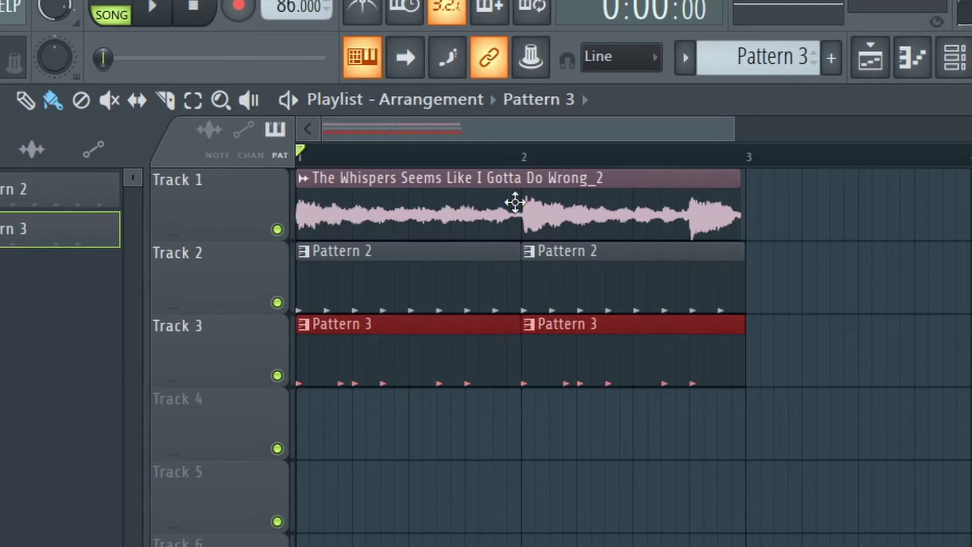
# - Audition the Whispers sample alone by soloing Track 1 in the playlist, and restore the other tracks after playback
pyautogui.keyDown('ctrl'); pyautogui.click(278, 230); pyautogui.keyUp('ctrl')
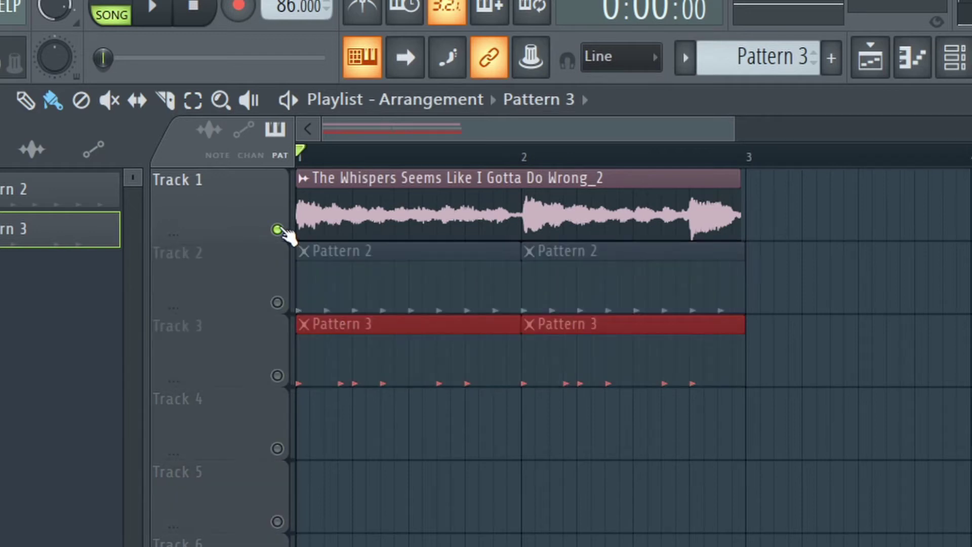
pyautogui.click(154, 13)
pyautogui.click(194, 15)
pyautogui.keyDown('ctrl'); pyautogui.click(278, 230); pyautogui.keyUp('ctrl')
# - Solo Insert 1 in the mixer while the song plays, and stop playback
pyautogui.press('F9')
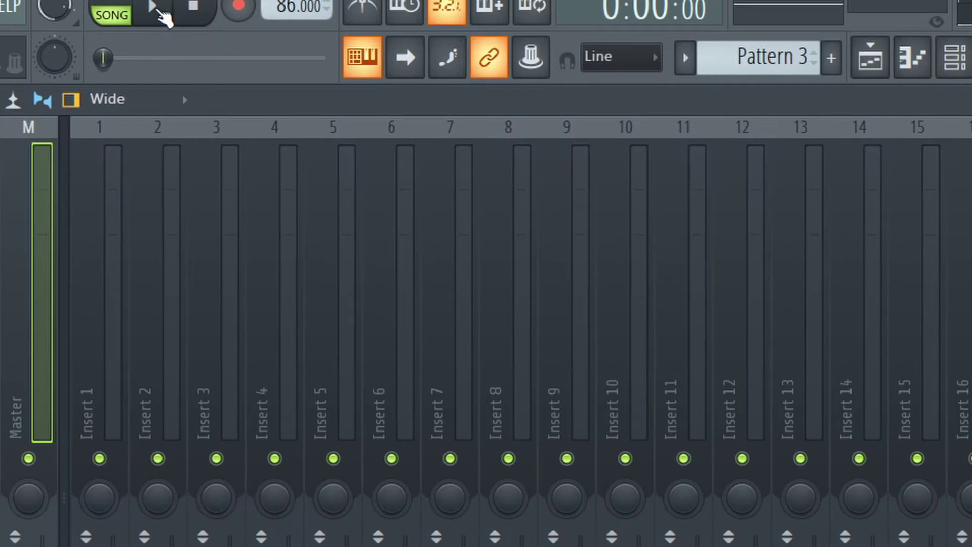
pyautogui.click(158, 11)
pyautogui.keyDown('ctrl'); pyautogui.click(100, 459); pyautogui.keyUp('ctrl')
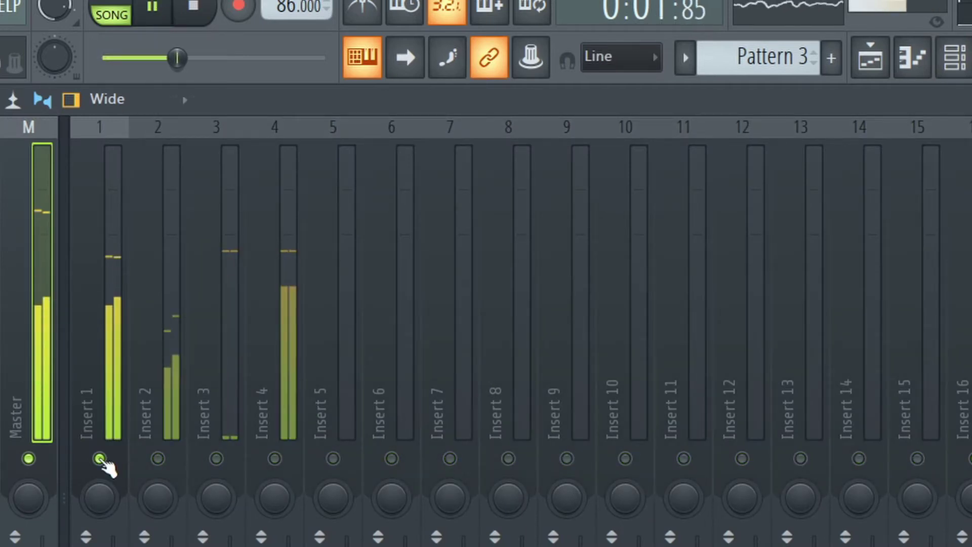
pyautogui.press('space')
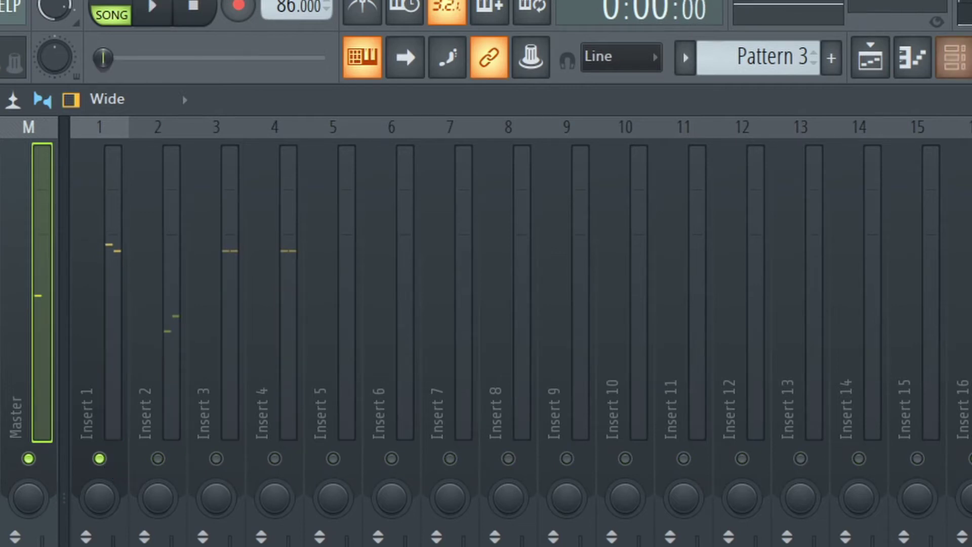
# - Show all channels in the channel rack, and solo the Whispers audio channel to audition it
pyautogui.press('F6')
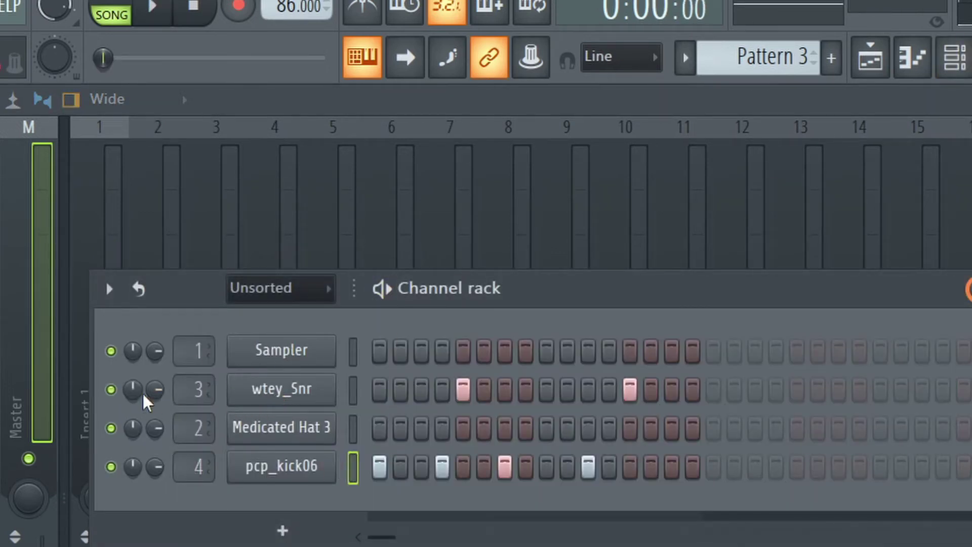
pyautogui.click(282, 289)
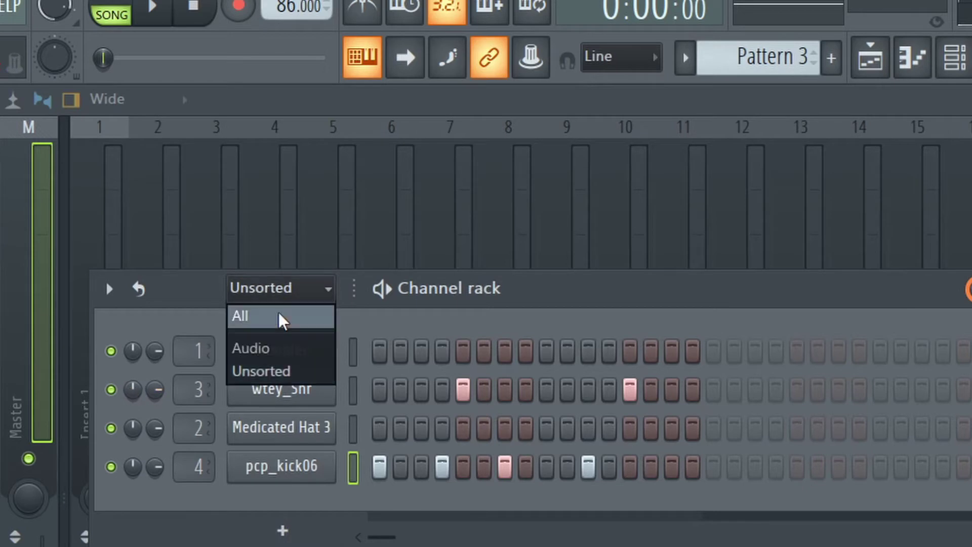
pyautogui.click(276, 316)
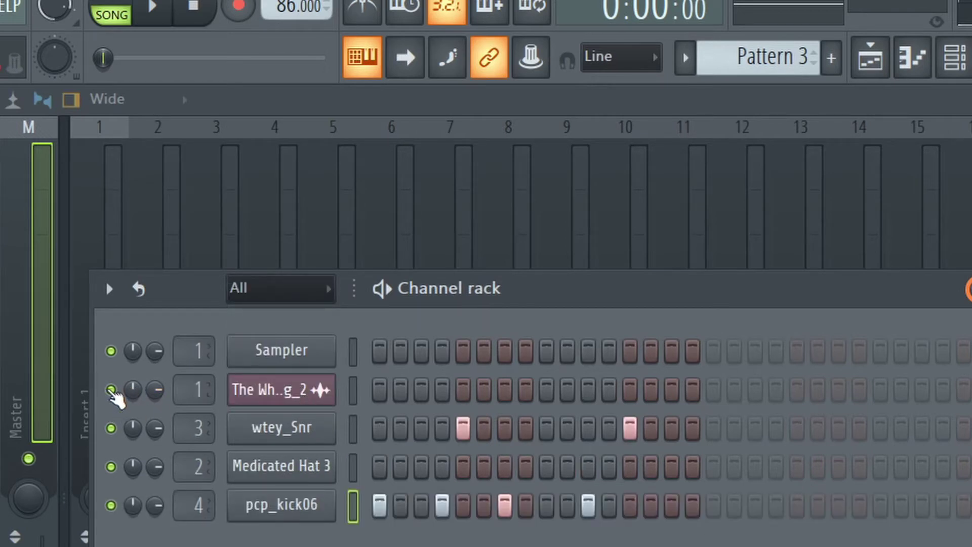
pyautogui.rightClick(110, 390)
pyautogui.click(131, 403)
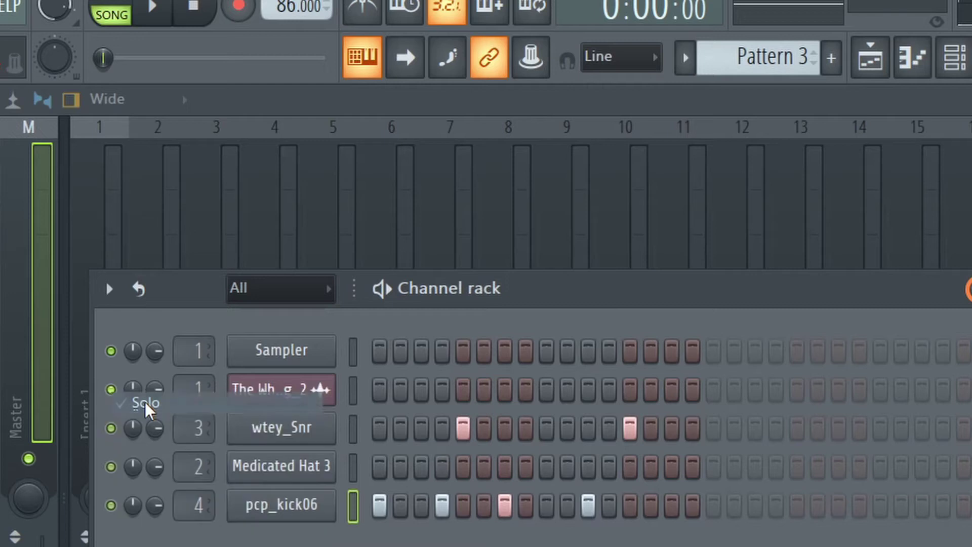
pyautogui.click(161, 8)
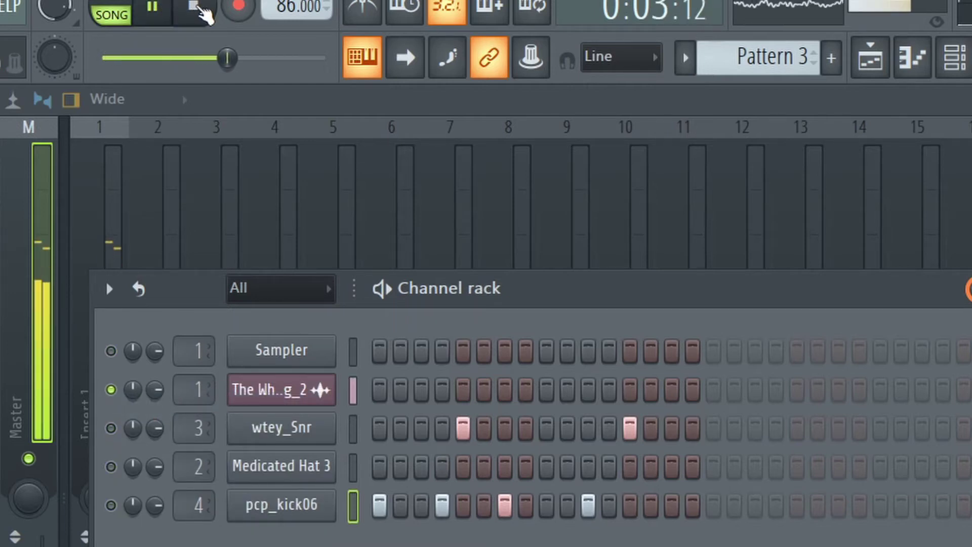
pyautogui.click(199, 7)
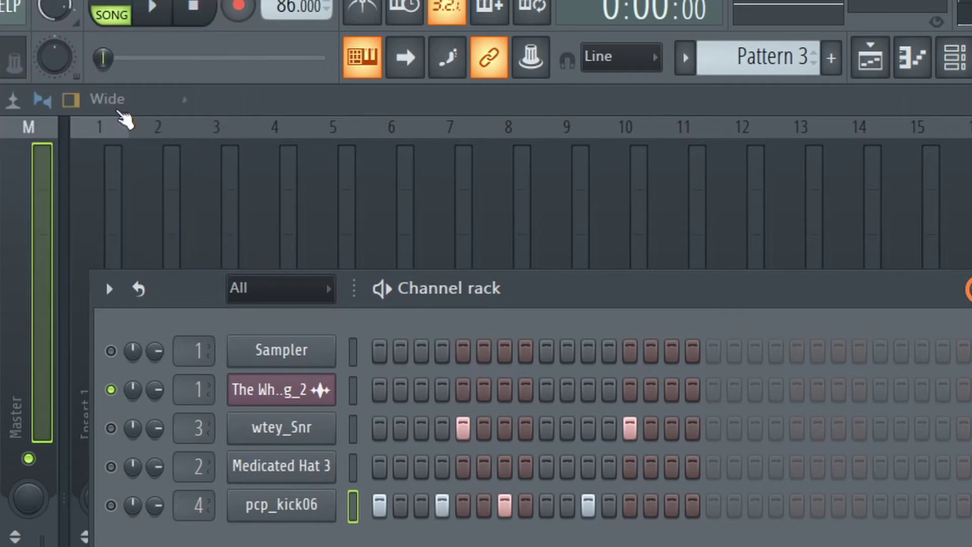
pyautogui.press('F6')
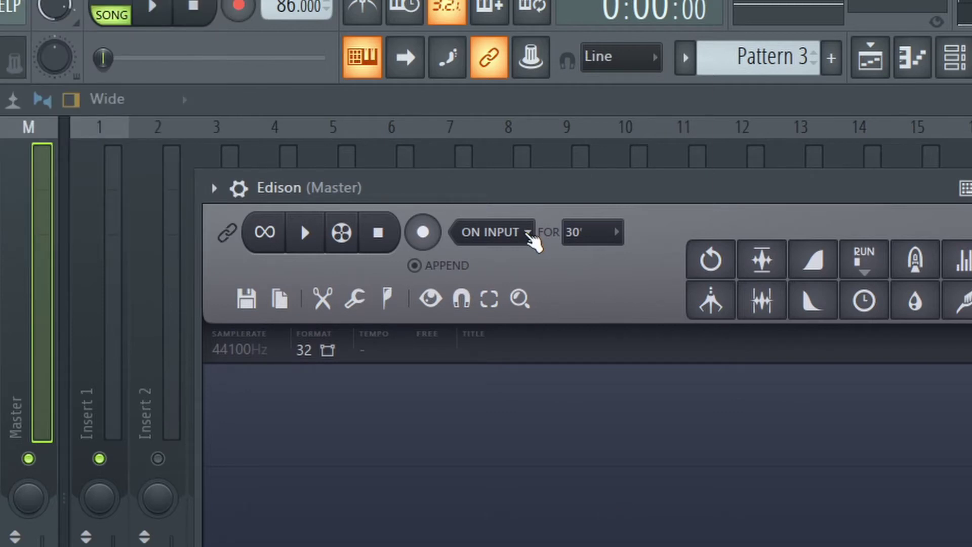
# - Set Edison on the Master track to record On Play, and record the soloed sample from song playback
pyautogui.click(528, 234)
pyautogui.click(490, 327)
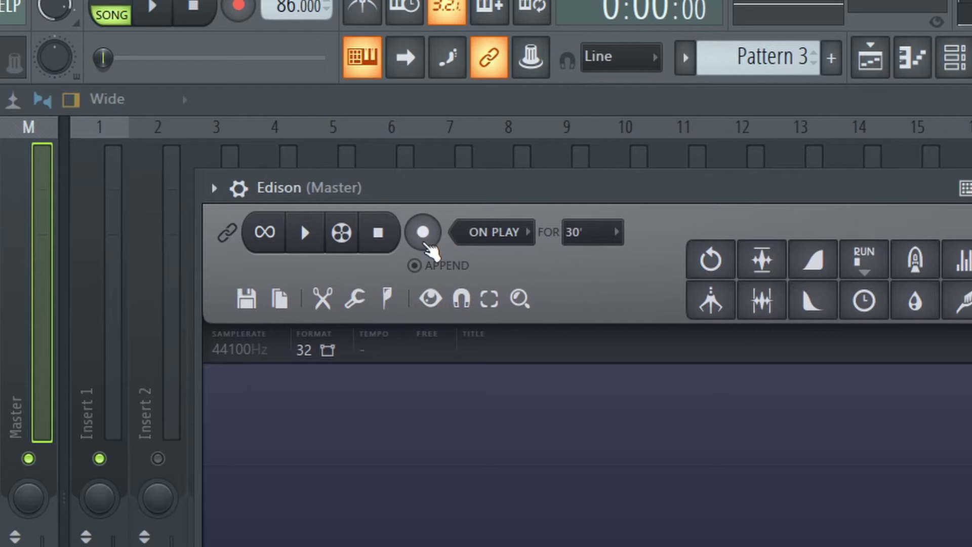
pyautogui.click(423, 233)
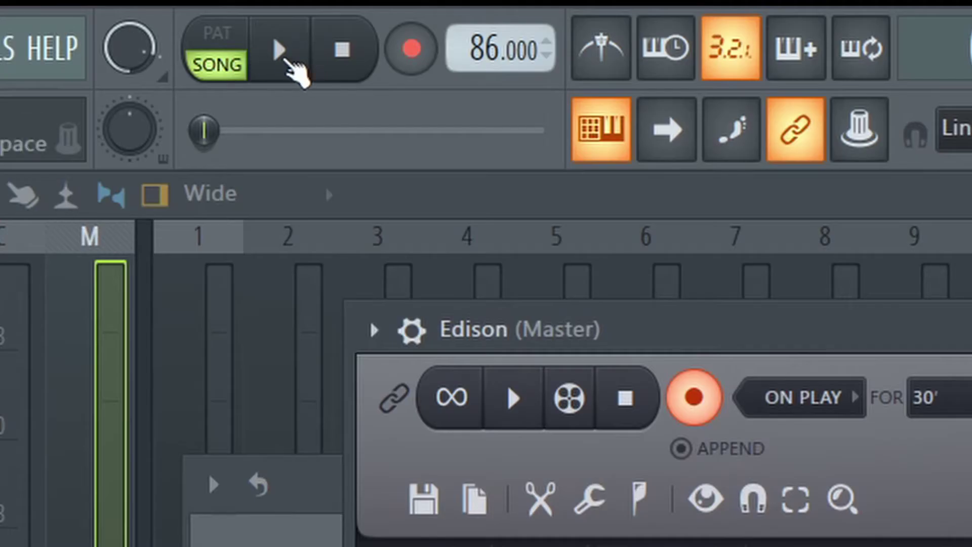
pyautogui.click(280, 47)
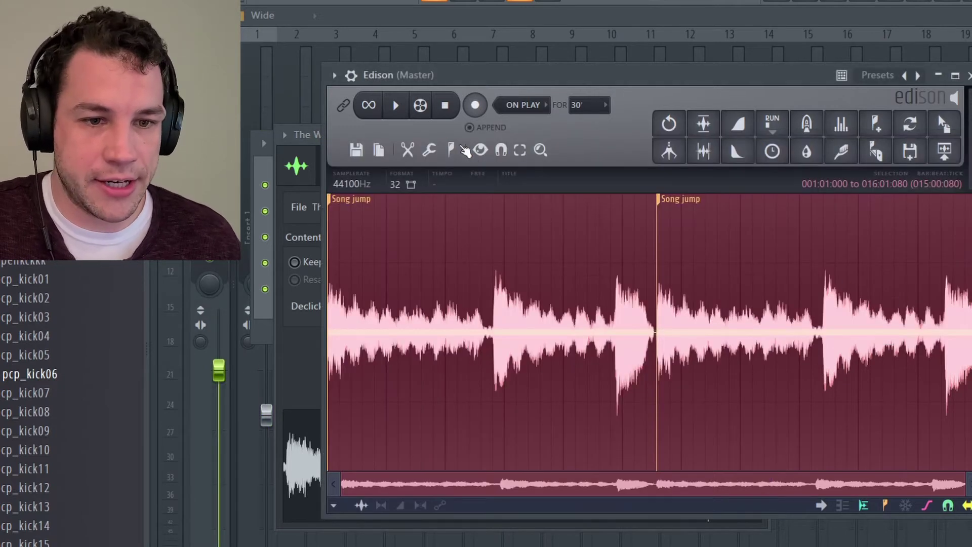
# - Detect the pitch regions of the recorded sample in Edison and zoom in on the first notes
pyautogui.click(455, 153)
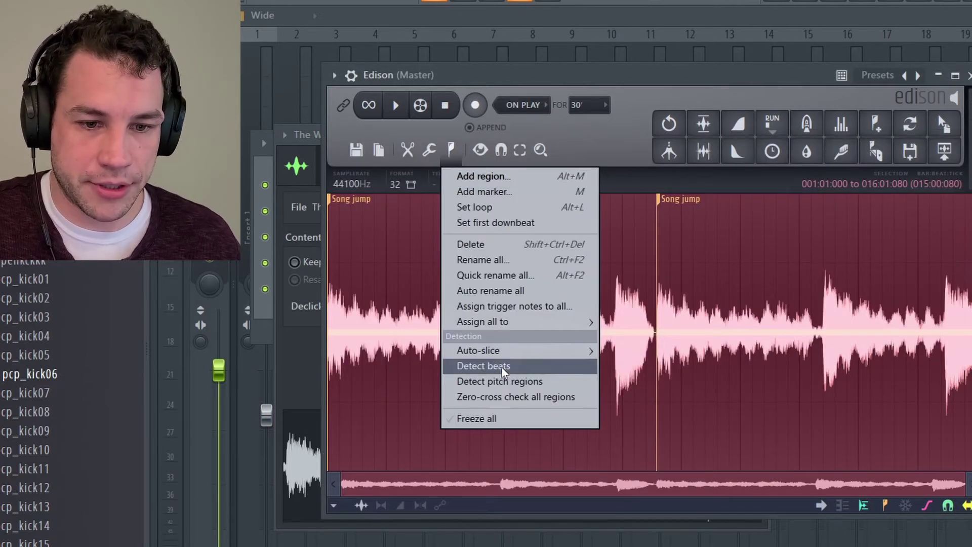
pyautogui.click(508, 382)
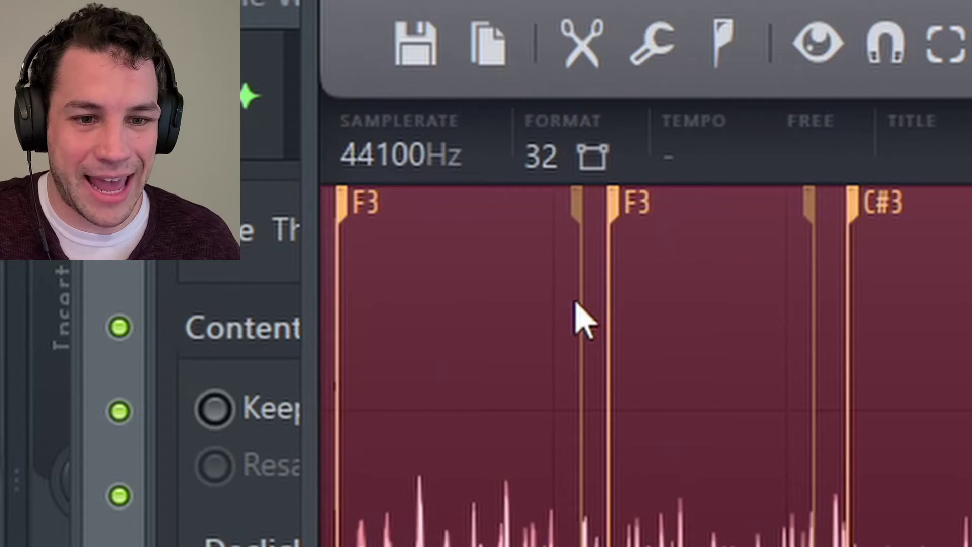
pyautogui.moveTo(393, 489); pyautogui.dragTo(452, 489)
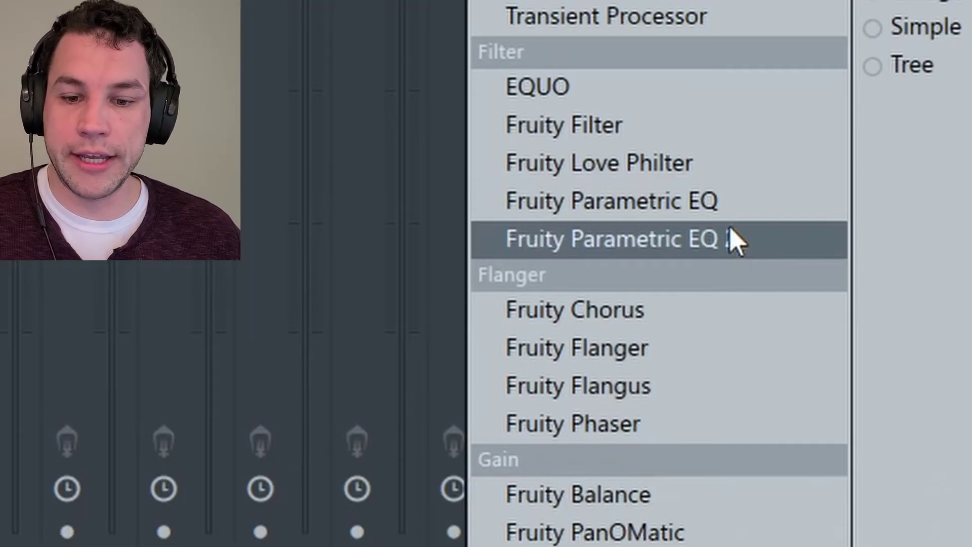
# - Add a Fruity Parametric EQ 2 effect, adjust one of its bands and play back the sample
pyautogui.click(731, 239)
pyautogui.moveTo(776, 418); pyautogui.dragTo(776, 463)
pyautogui.press('space')
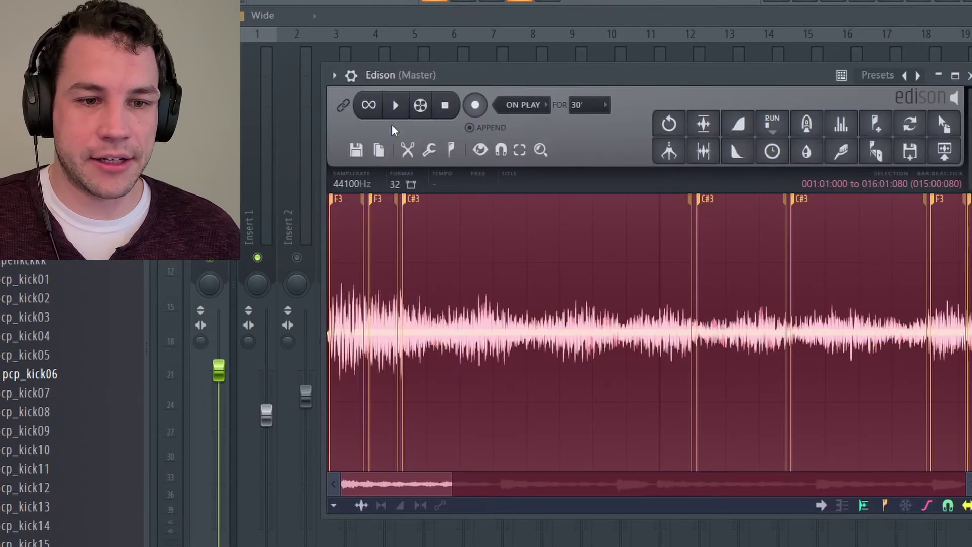
# - Clear the existing audio in Edison and record a new take of the equalized sample from song playback
pyautogui.click(357, 151)
pyautogui.click(372, 175)
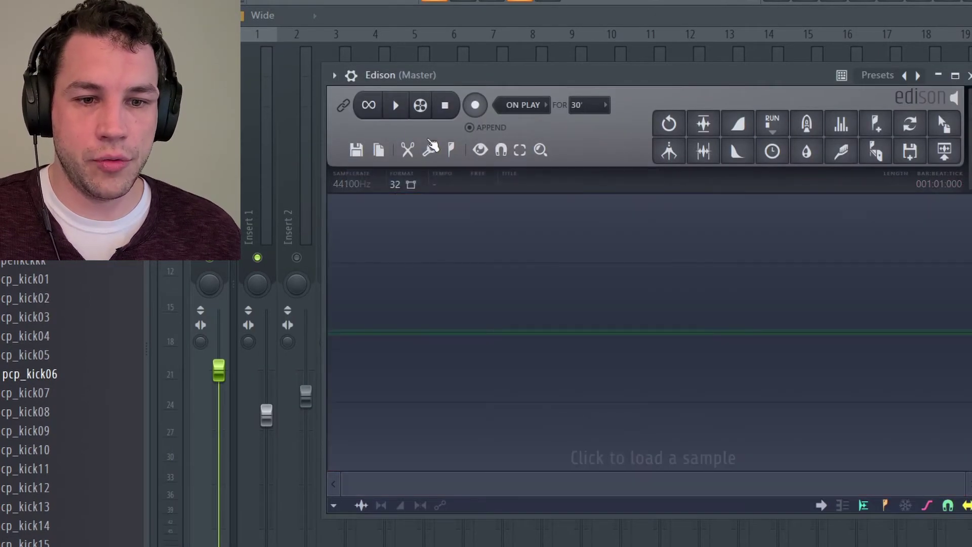
pyautogui.click(476, 106)
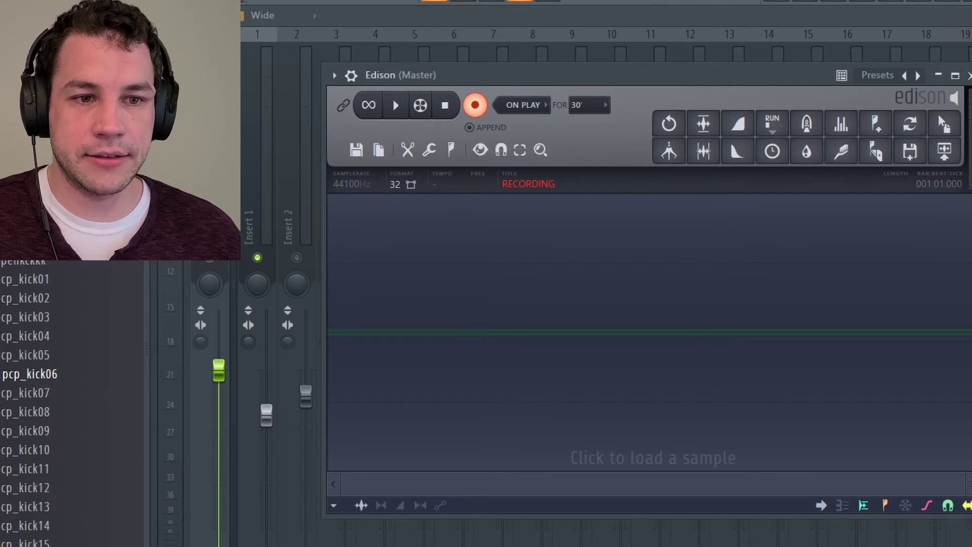
pyautogui.press('space')
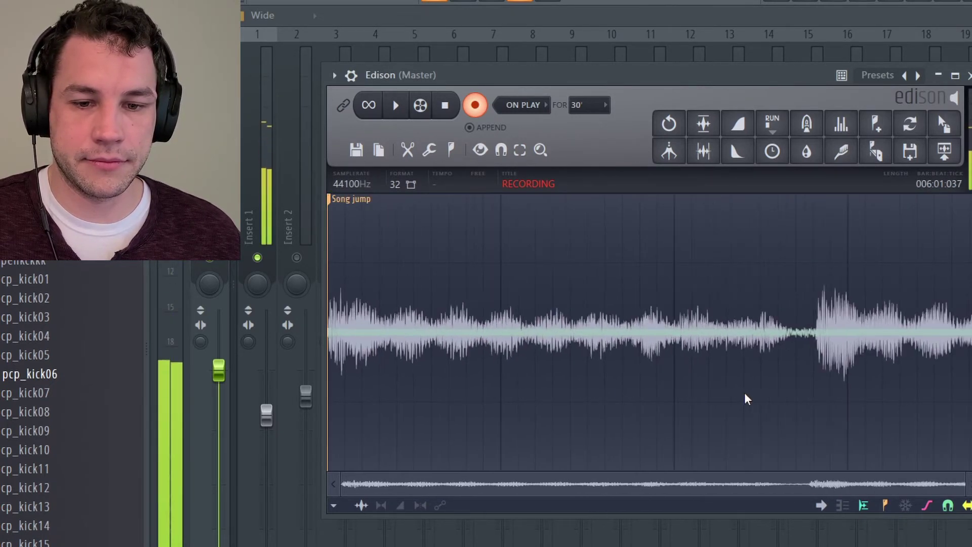
pyautogui.click(445, 106)
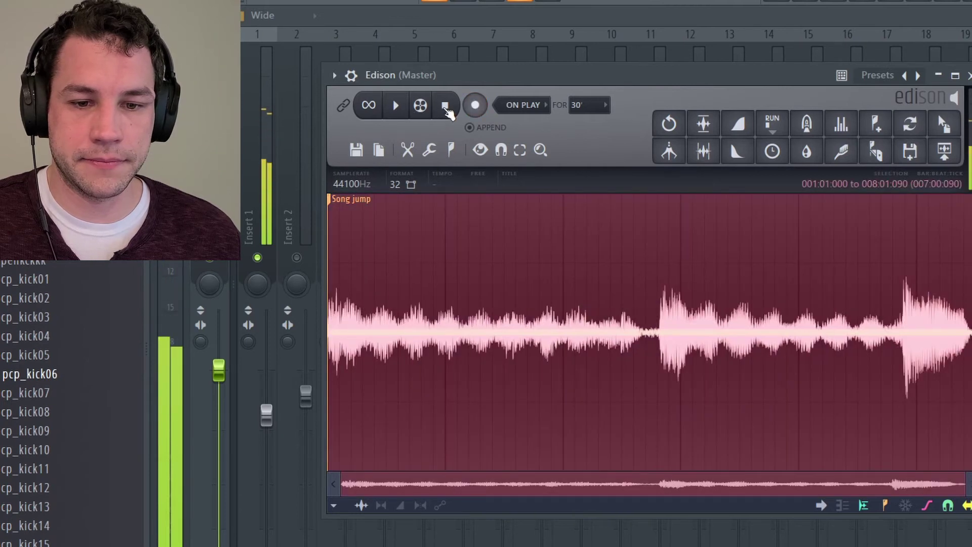
# - Detect the pitch regions of the new Edison recording and look through its note markers
pyautogui.click(452, 150)
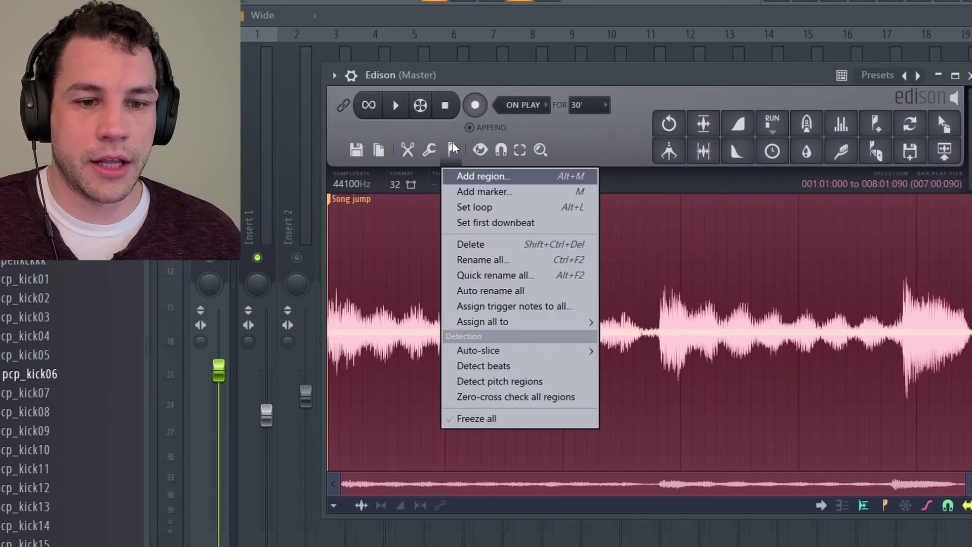
pyautogui.click(500, 381)
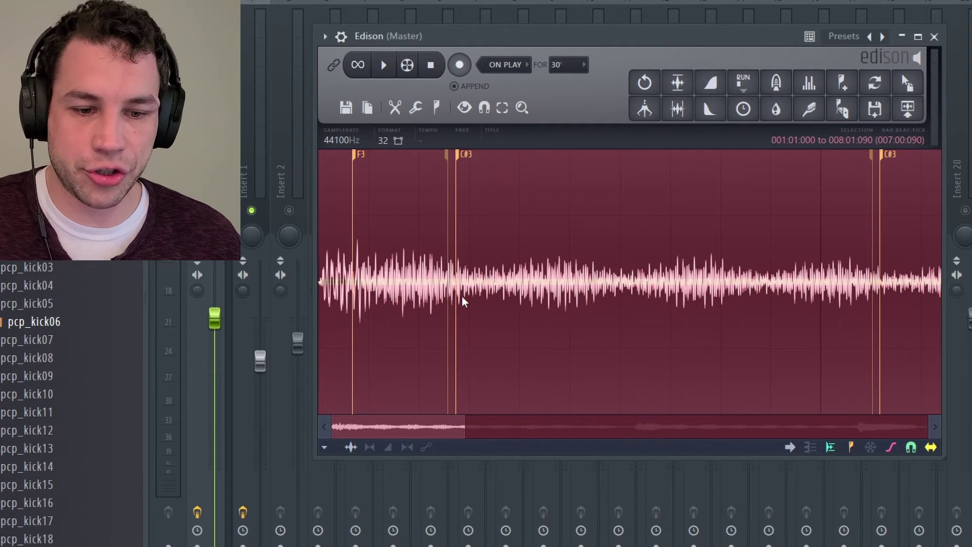
pyautogui.moveTo(463, 429); pyautogui.dragTo(650, 427)
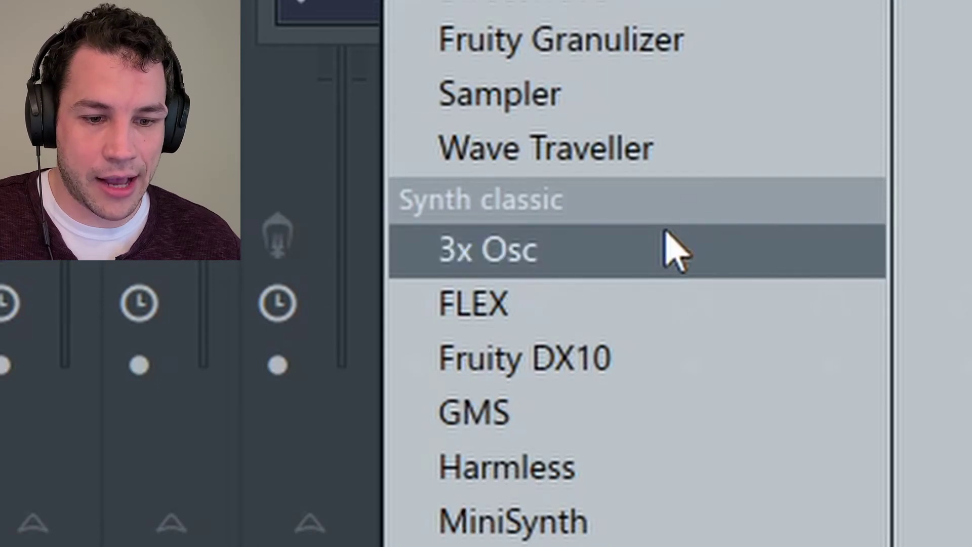
# - Add a 3x Osc channel and turn the volumes of oscillators 2 and 3 down to minimum
pyautogui.click(426, 515)
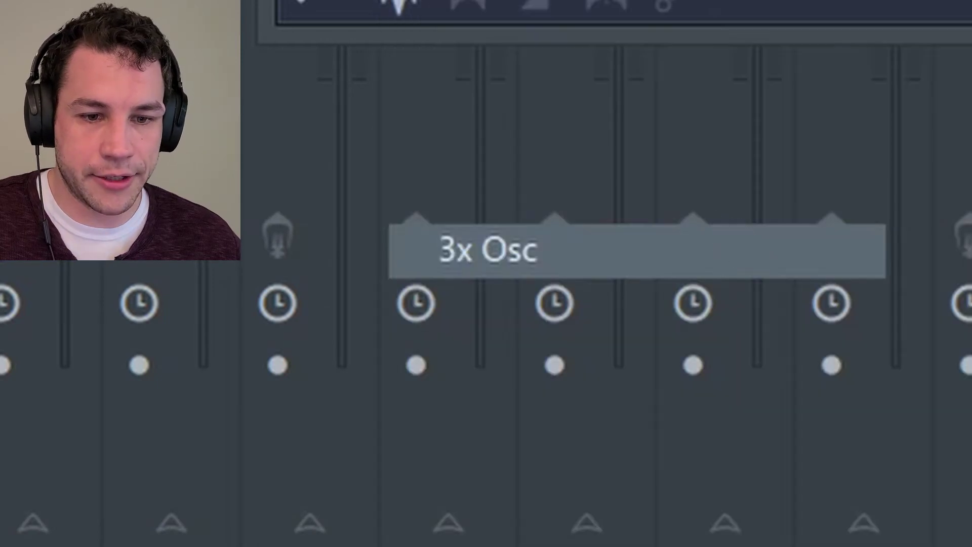
pyautogui.moveTo(688, 107); pyautogui.dragTo(668, 77)
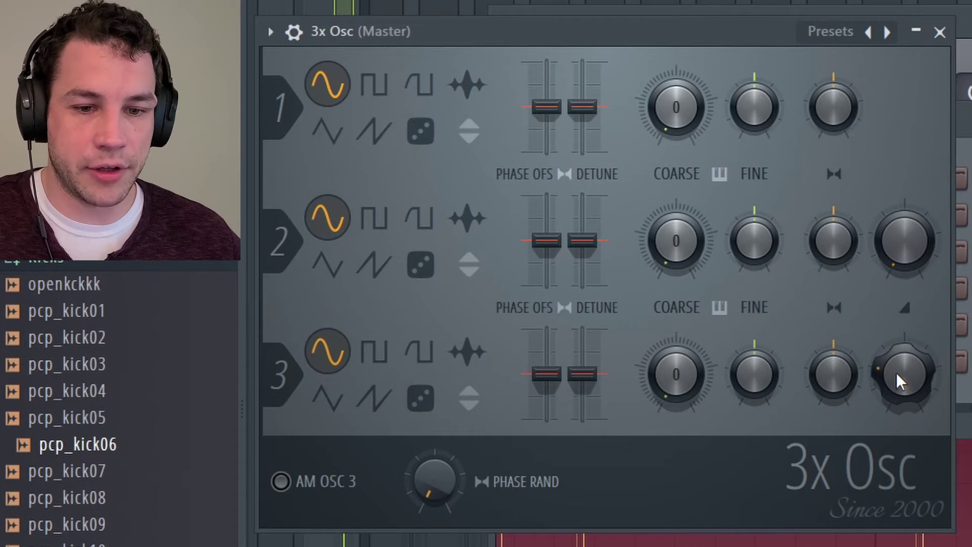
pyautogui.moveTo(896, 372); pyautogui.dragTo(896, 400)
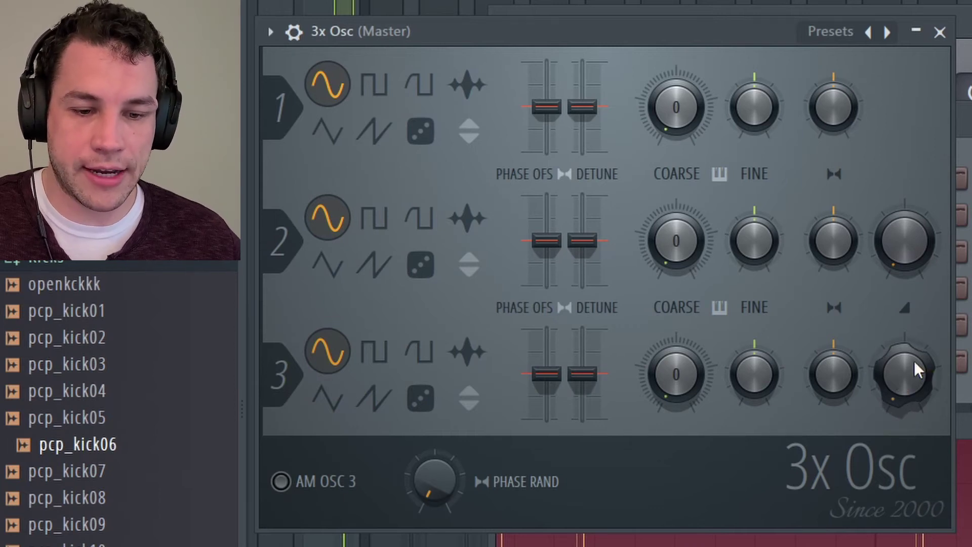
# - Copy the pcp_kick06 step sequence to the 3x Osc channel in a new Pattern 4
pyautogui.press('F6')
pyautogui.rightClick(610, 361)
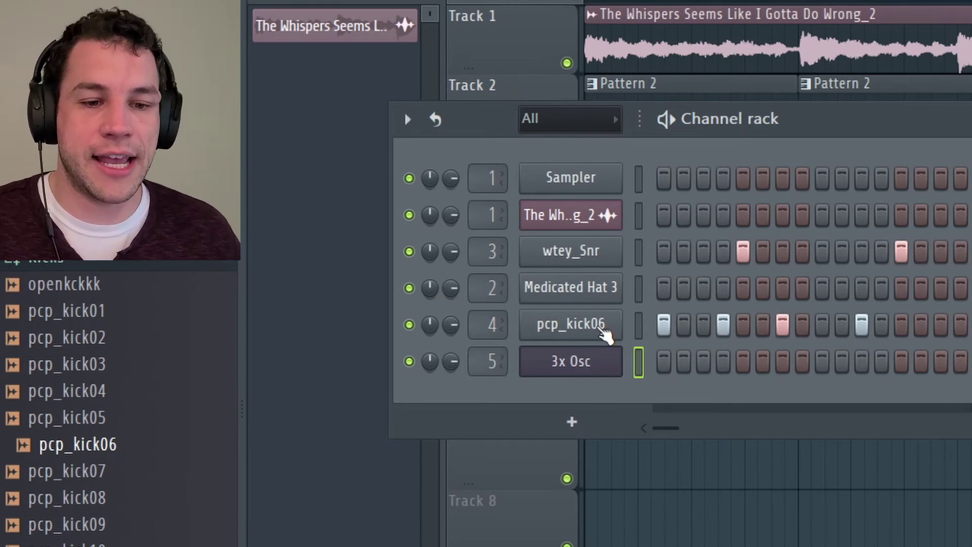
pyautogui.click(605, 334)
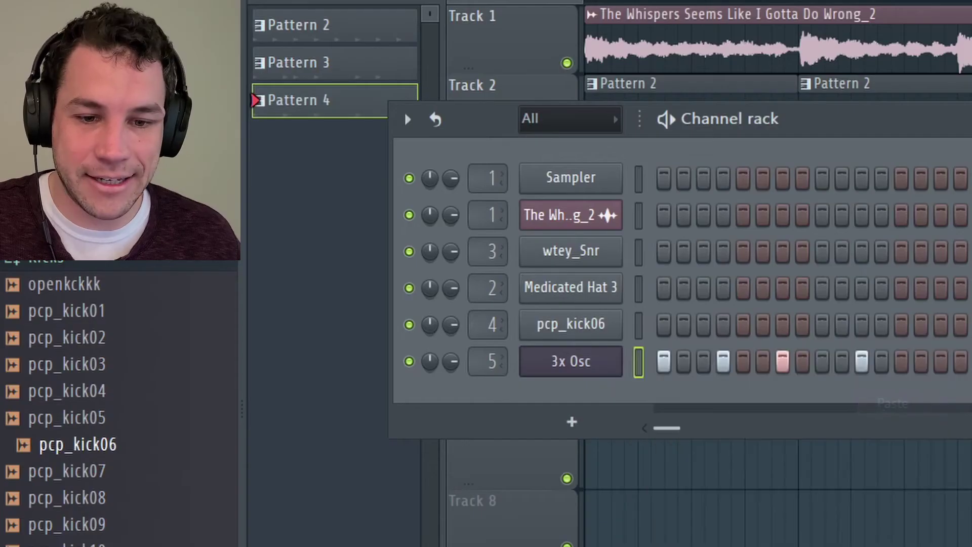
# - In the 3x Osc channel's piano roll, lengthen all notes to one step and raise them to C#5
pyautogui.rightClick(609, 379)
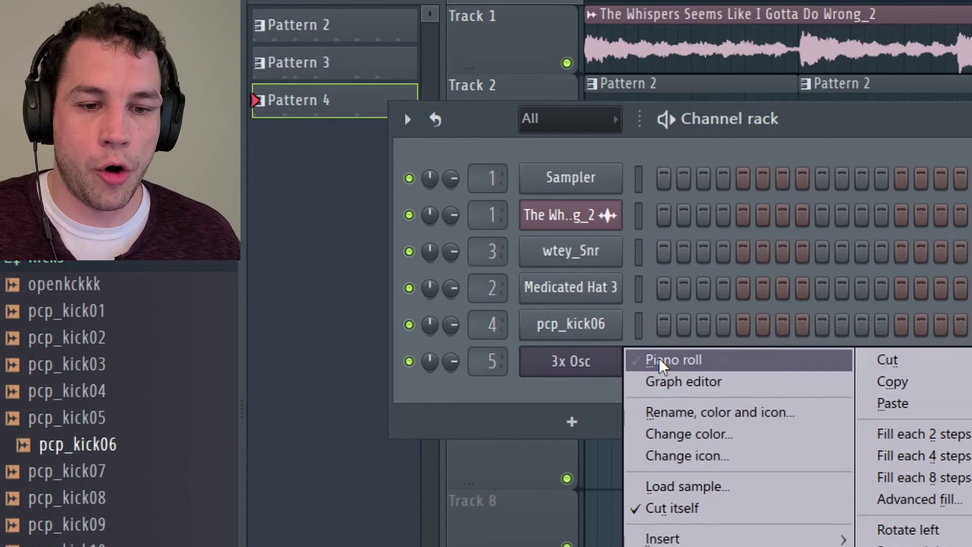
pyautogui.click(658, 358)
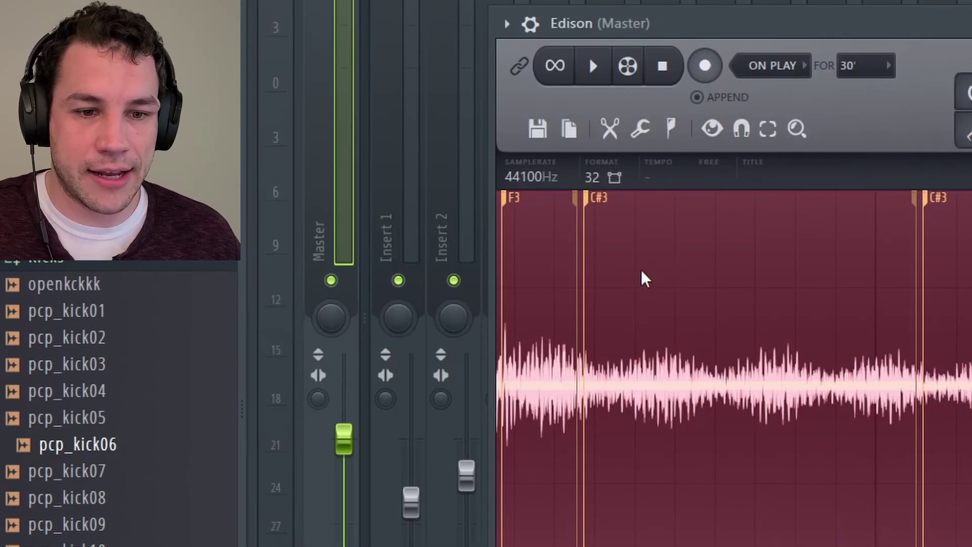
pyautogui.press('space')
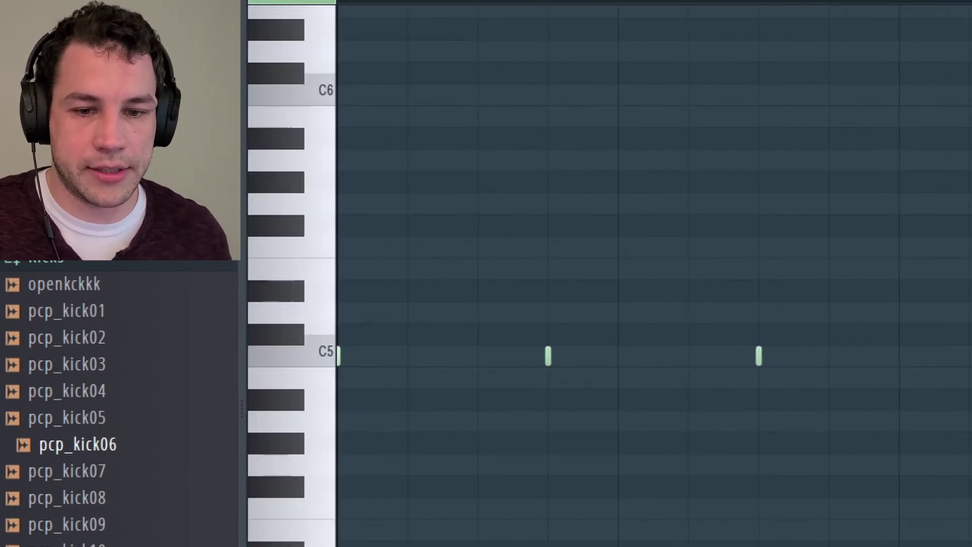
pyautogui.click(460, 196)
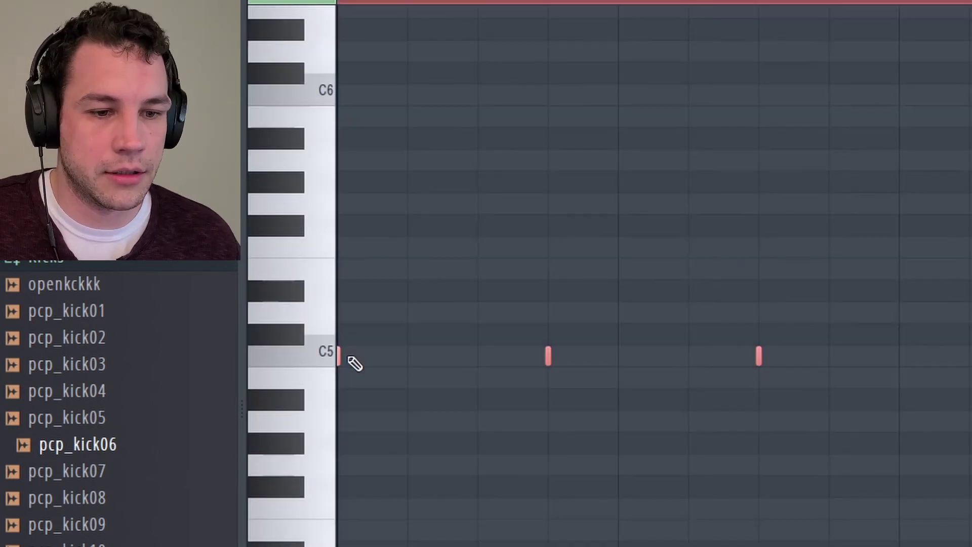
pyautogui.moveTo(377, 358); pyautogui.dragTo(392, 358)
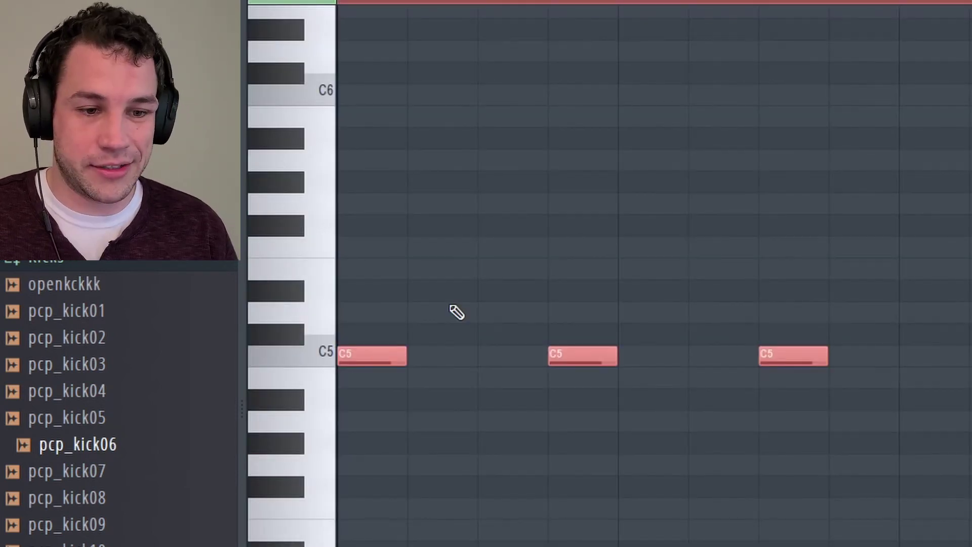
pyautogui.hotkey('shift', 'Up')
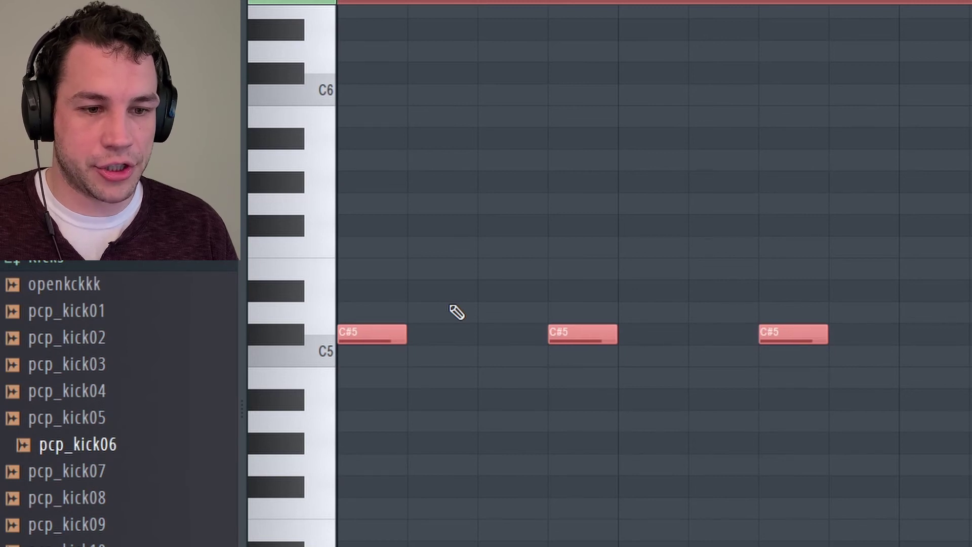
# - Duplicate the four C#5 bass notes into the second bar and transpose the copies up five semitones
pyautogui.moveTo(456, 313); pyautogui.dragTo(971, 406)
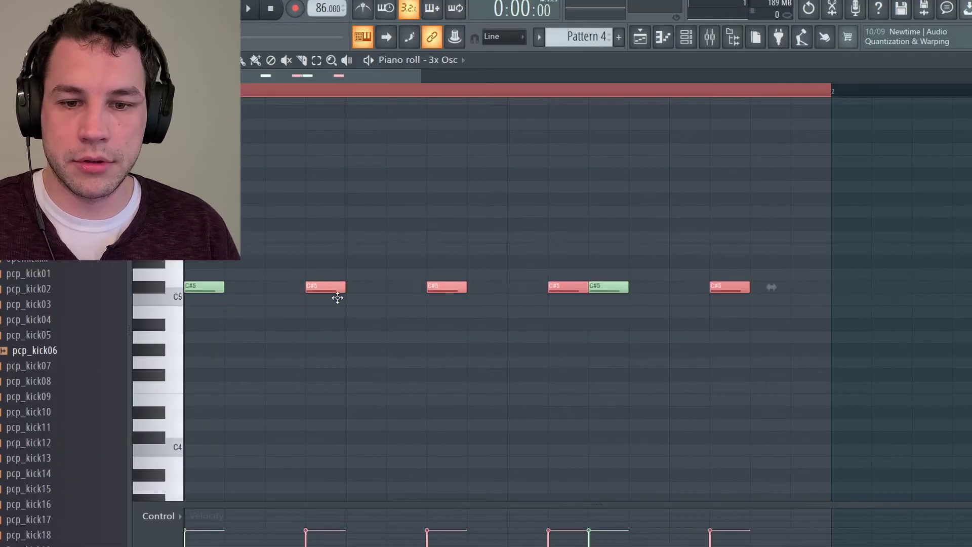
pyautogui.moveTo(679, 328); pyautogui.dragTo(838, 326)
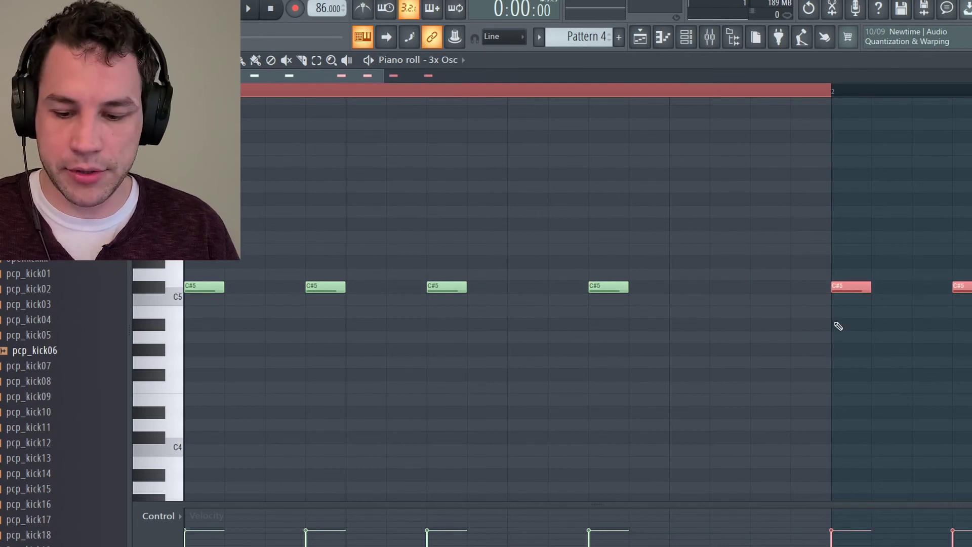
pyautogui.hotkey('shift', 'Up')
pyautogui.hotkey('shift', 'Up')
pyautogui.hotkey('shift', 'Up')
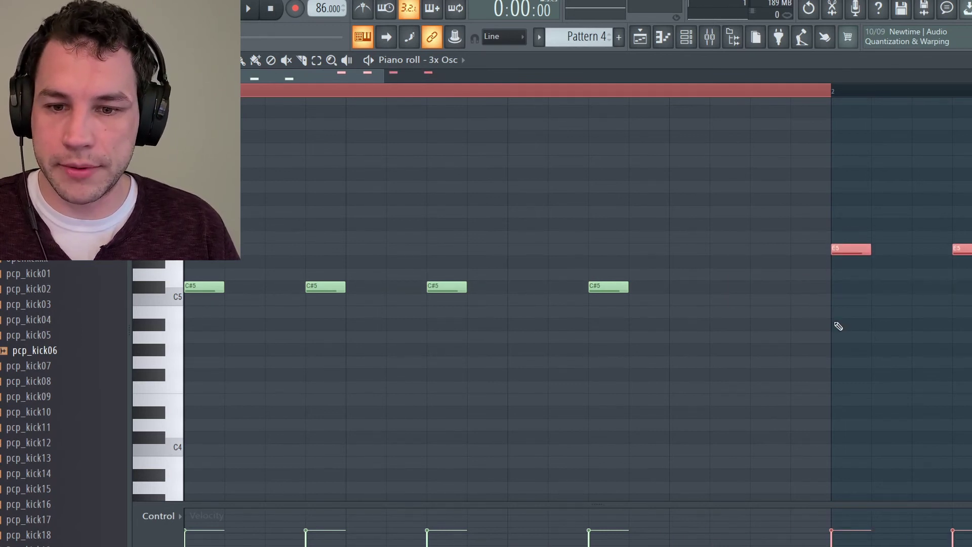
pyautogui.hotkey('shift', 'Up')
pyautogui.hotkey('shift', 'Up')
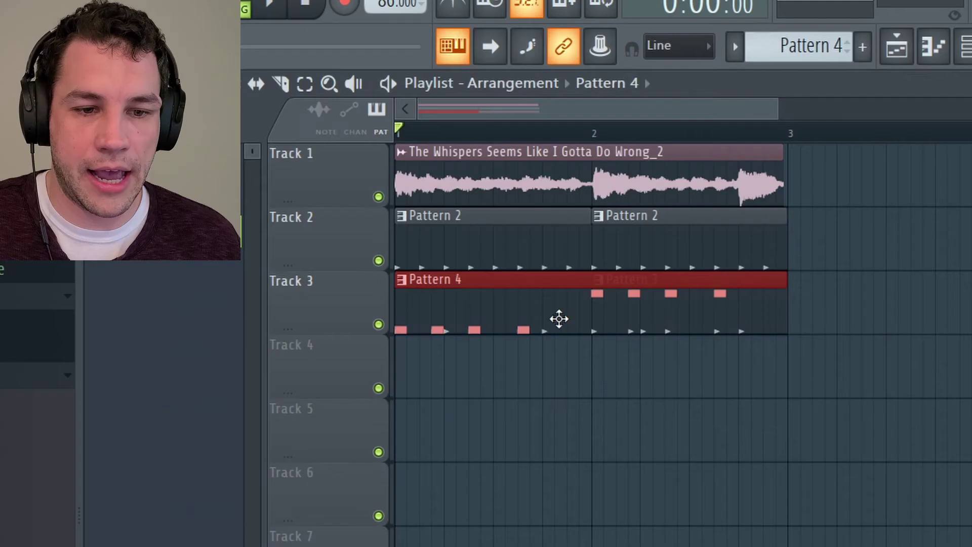
# - Move the Pattern 4 clip to the start of Track 4 and play the song
pyautogui.moveTo(558, 319); pyautogui.dragTo(473, 364)
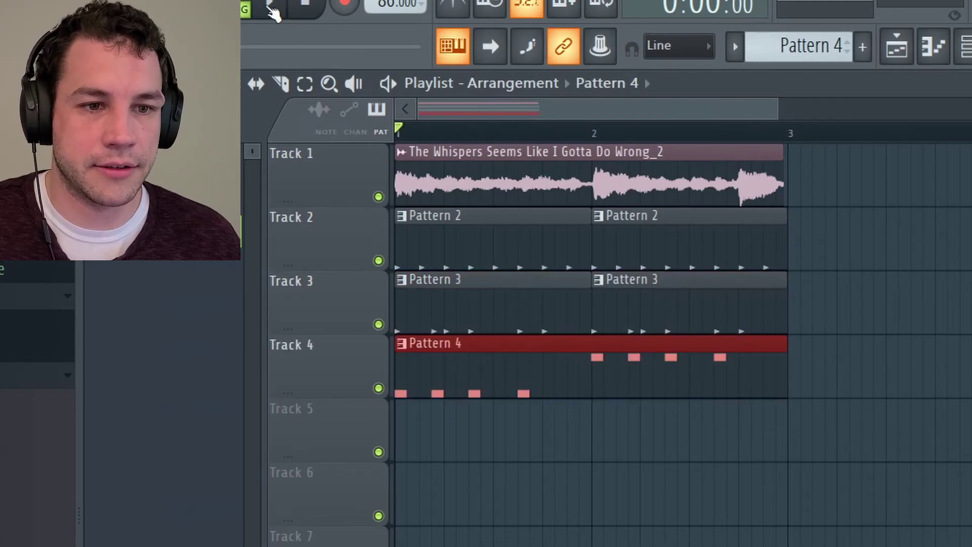
pyautogui.click(271, 6)
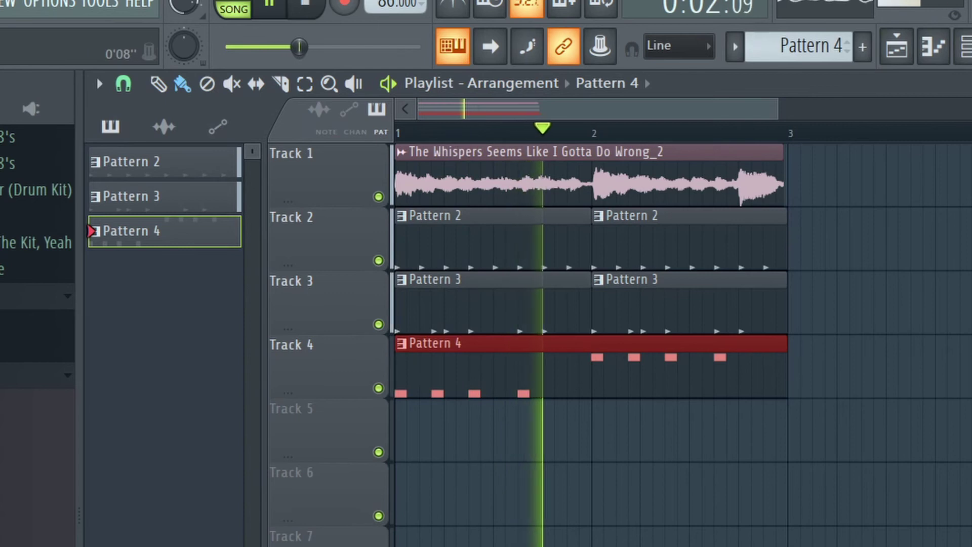
# - In Insert 1's Fruity parametric EQ 2, raise the high-cut frequency to maximum and lower the low-cut frequency
pyautogui.press('F9')
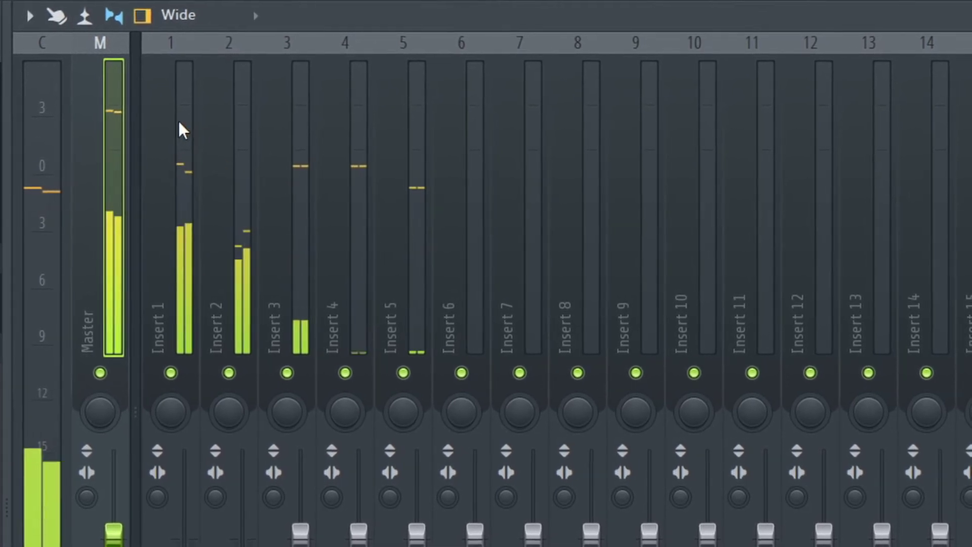
pyautogui.click(198, 131)
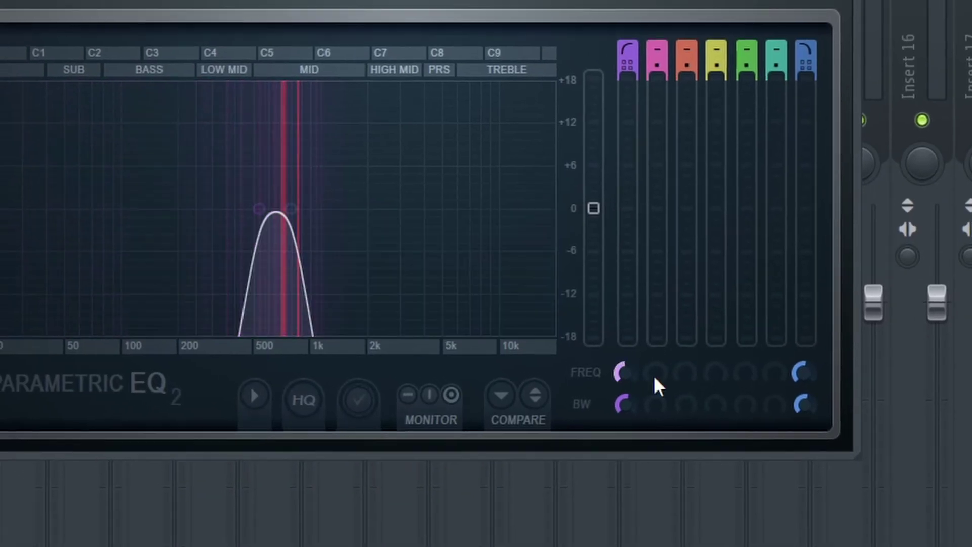
pyautogui.moveTo(803, 383); pyautogui.dragTo(803, 354)
pyautogui.moveTo(824, 394); pyautogui.dragTo(824, 377)
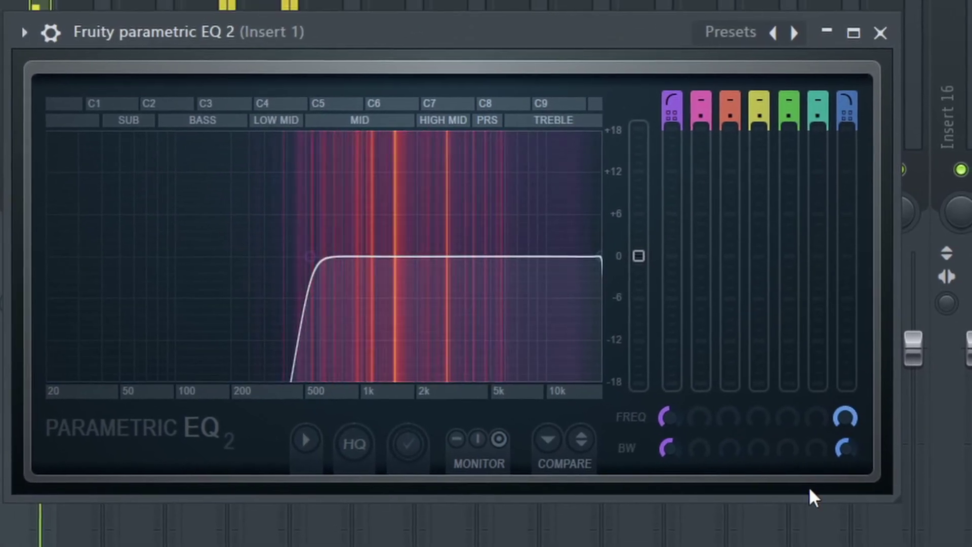
pyautogui.moveTo(646, 395); pyautogui.dragTo(645, 411)
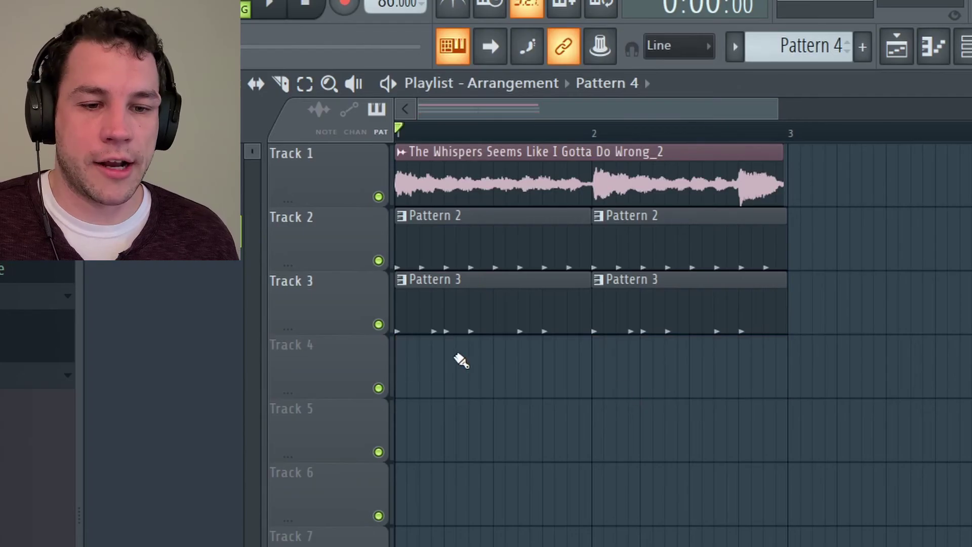
# - Place Pattern 4 on Track 4, align its start with bar 1, and play the arrangement
pyautogui.click(457, 357)
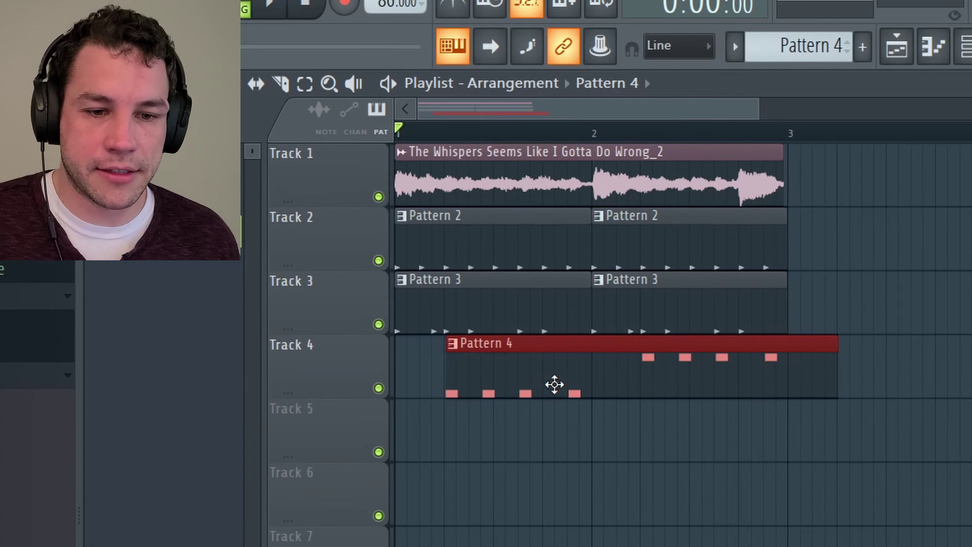
pyautogui.moveTo(554, 384); pyautogui.dragTo(504, 384)
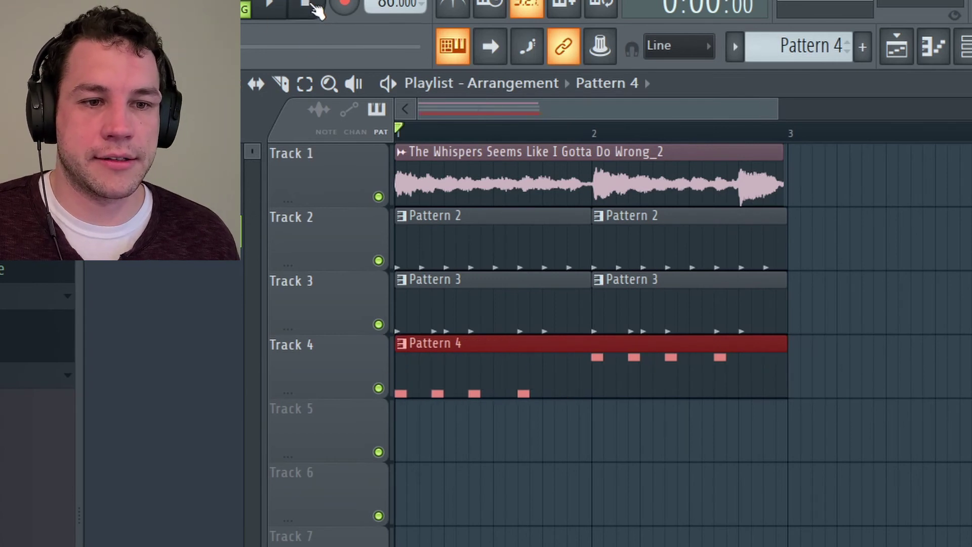
pyautogui.click(281, 6)
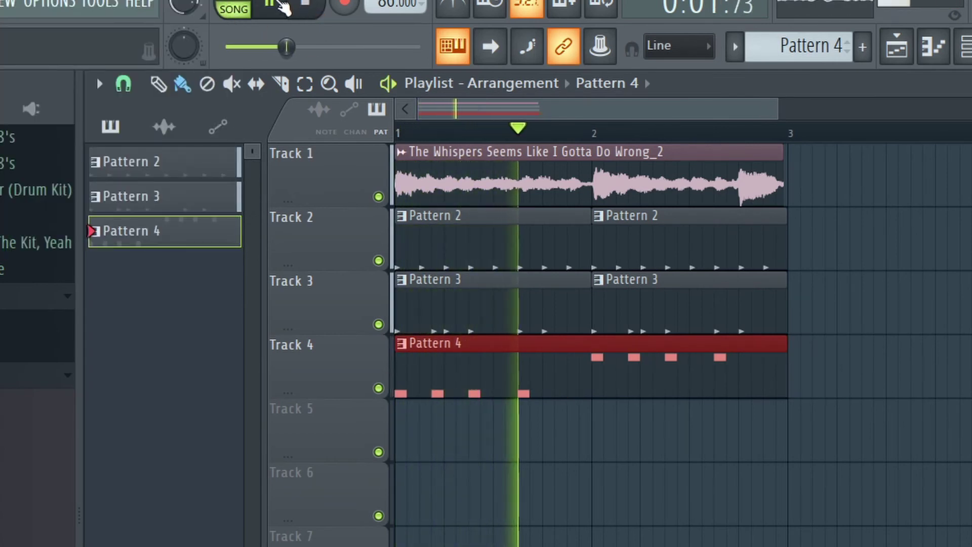